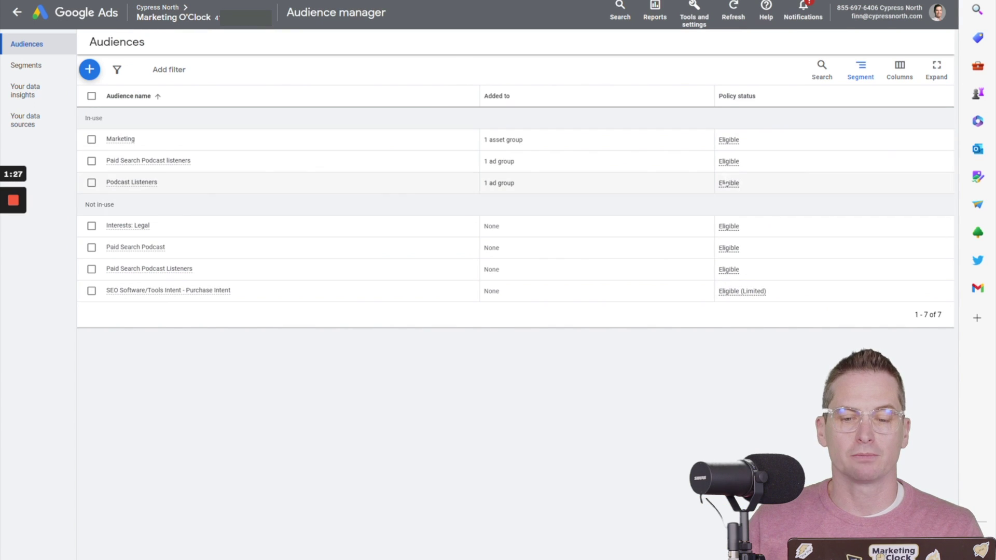
{"action": "left_click", "coordinate": [698, 19]}
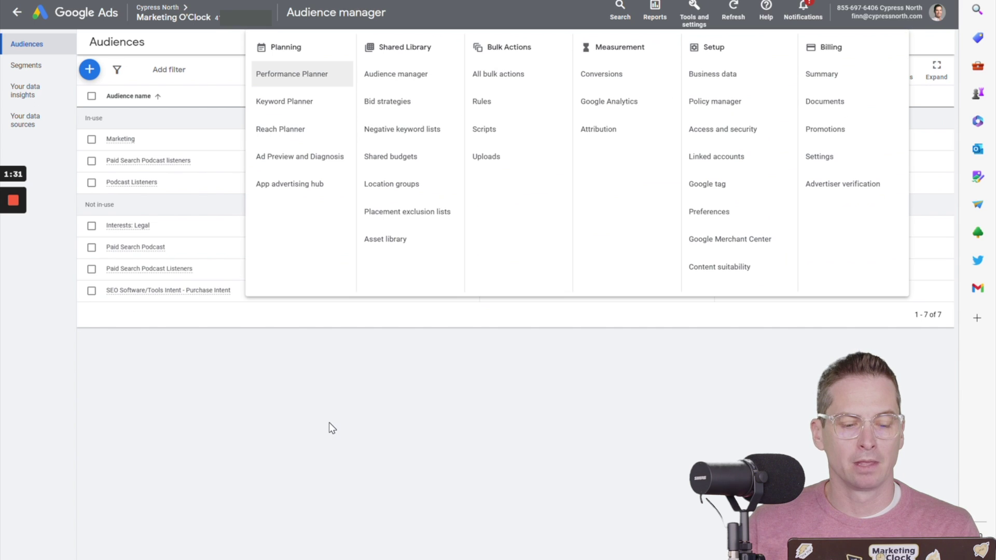
{"action": "left_click", "coordinate": [332, 428]}
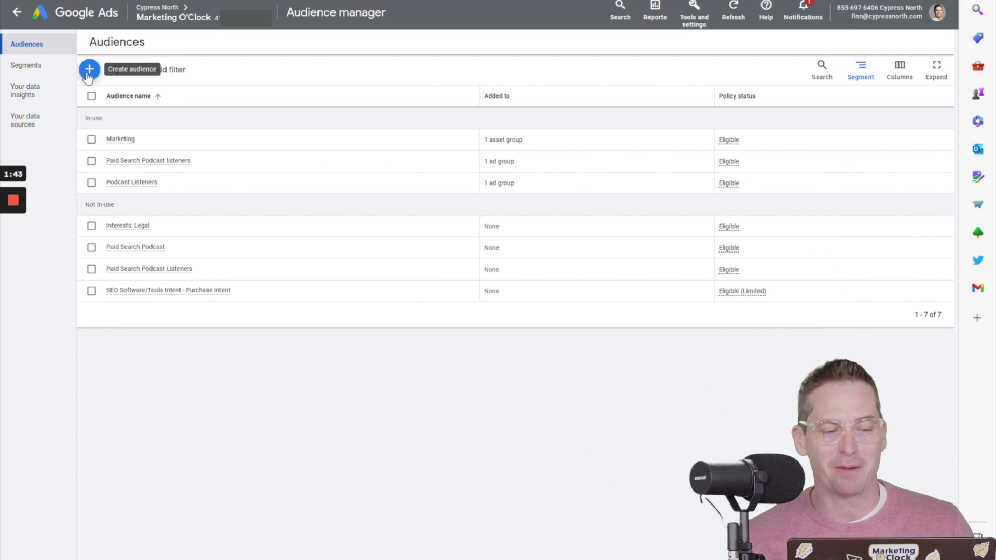
Create a new audience and name it "Custom Segment - Digital Marketing News Queries".
{"action": "left_click", "coordinate": [88, 71]}
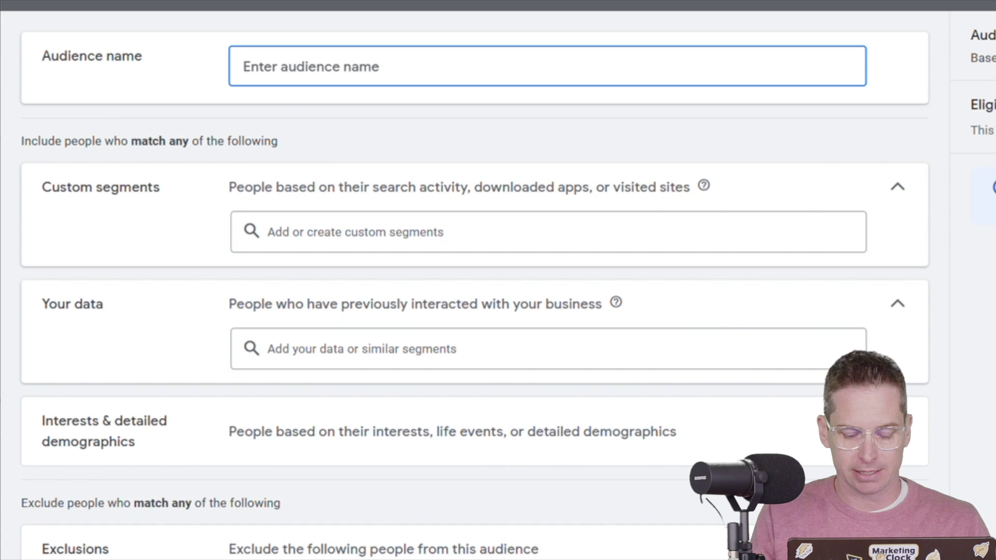
{"action": "type", "text": "Custom Se"}
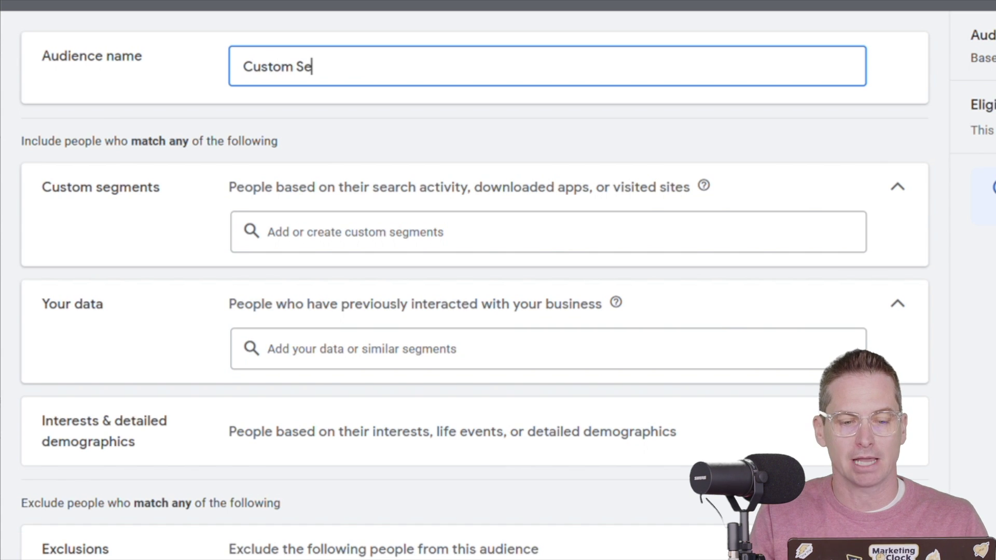
{"action": "type", "text": "gment -"}
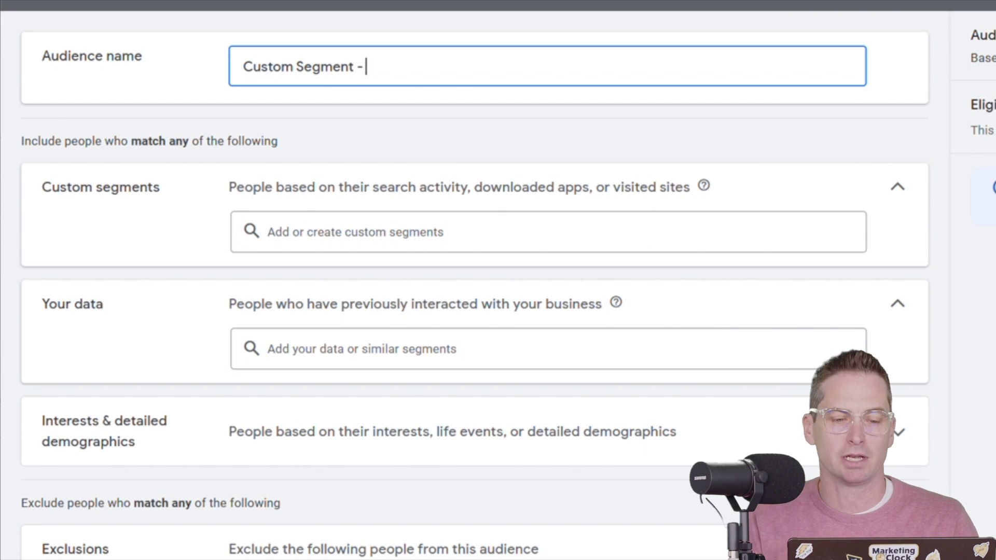
{"action": "type", "text": "Dig"}
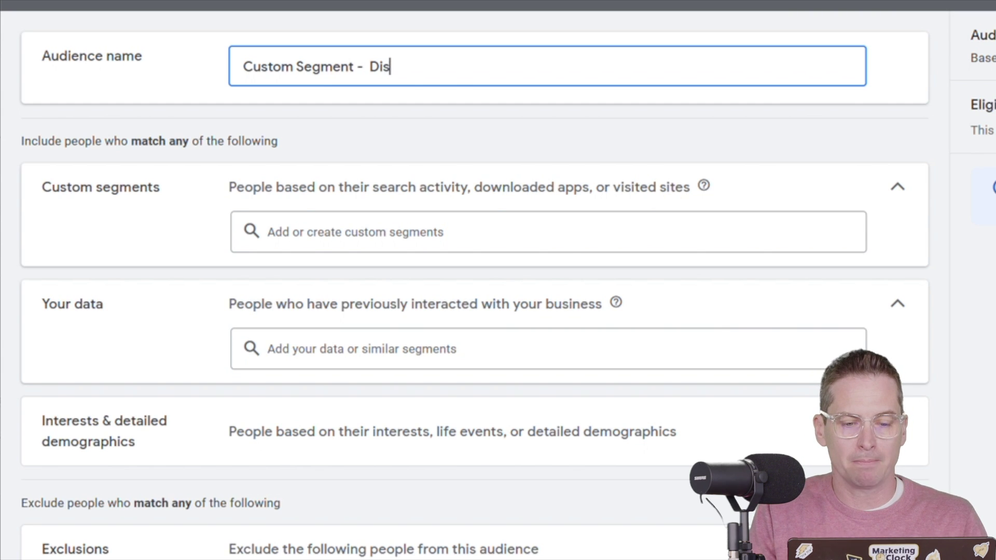
{"action": "type", "text": "ital MAre"}
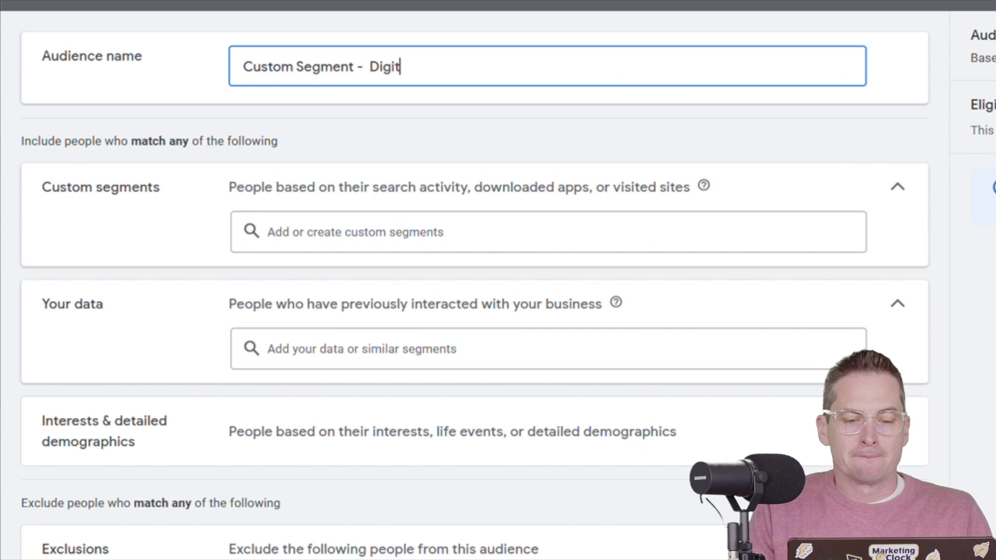
{"action": "key", "text": "BackSpace"}
{"action": "key", "text": "BackSpace"}
{"action": "key", "text": "BackSpace"}
{"action": "type", "text": "arketing NEw"}
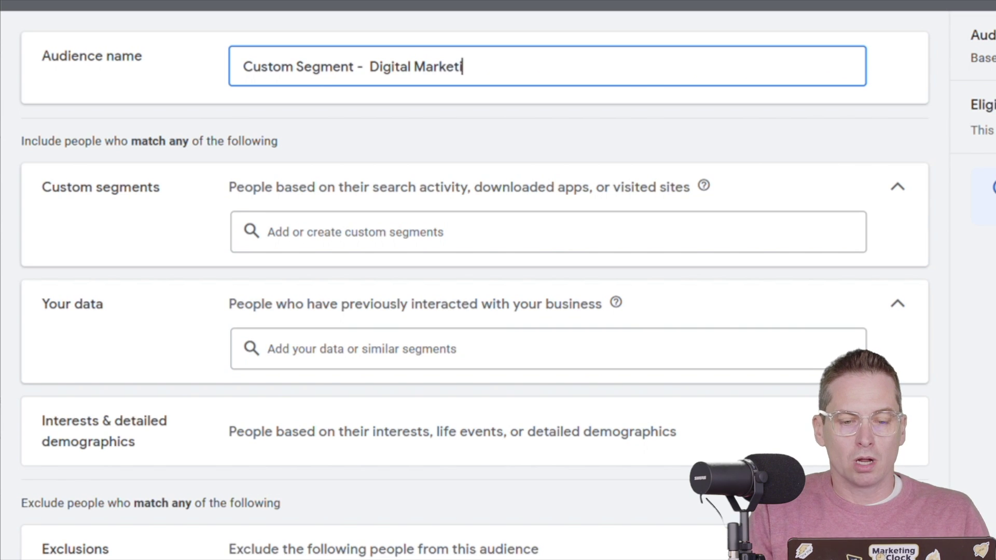
{"action": "key", "text": "BackSpace"}
{"action": "key", "text": "BackSpace"}
{"action": "type", "text": "ews"}
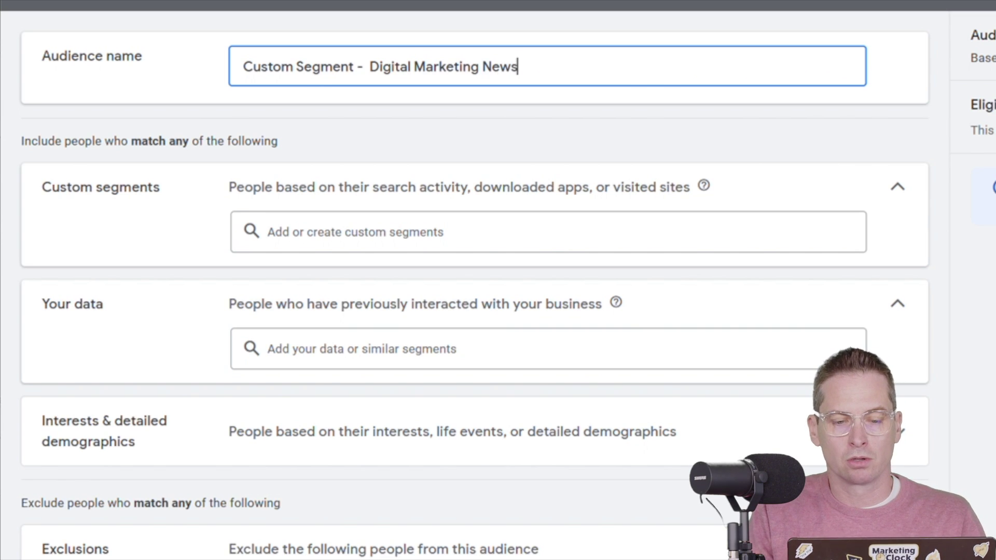
{"action": "type", "text": " Queries"}
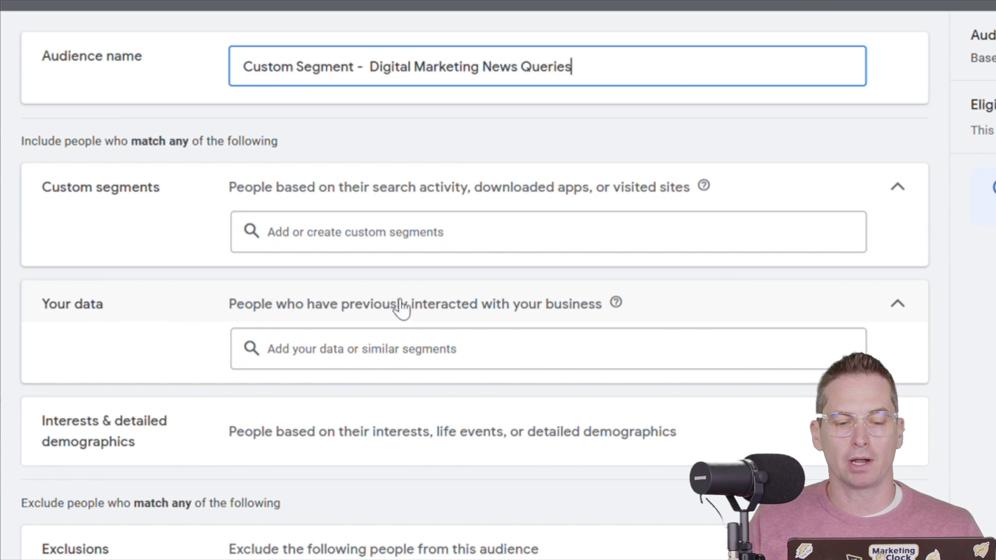
Start a new custom segment for the audience and name it "Digital Marketing News Queries".
{"action": "left_click", "coordinate": [456, 244]}
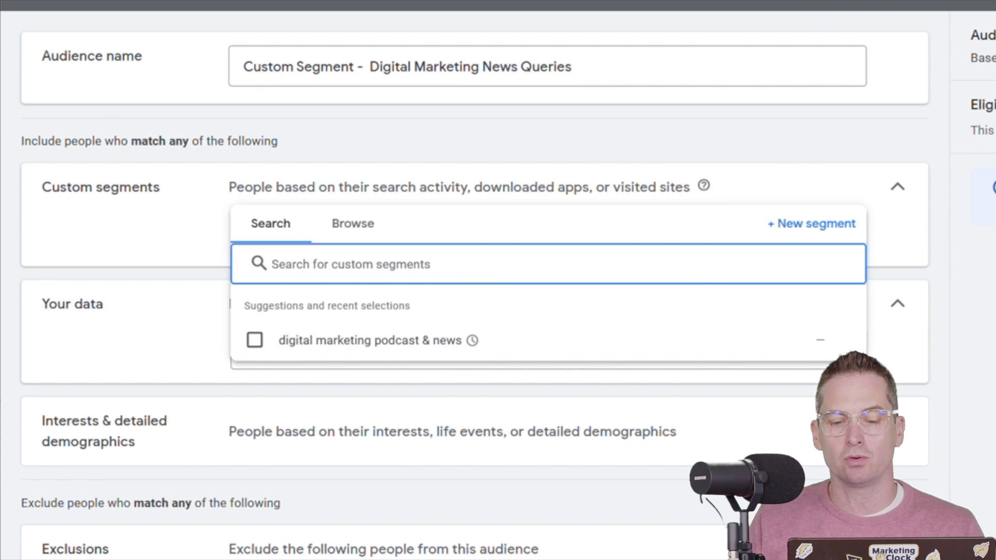
{"action": "left_click", "coordinate": [796, 223]}
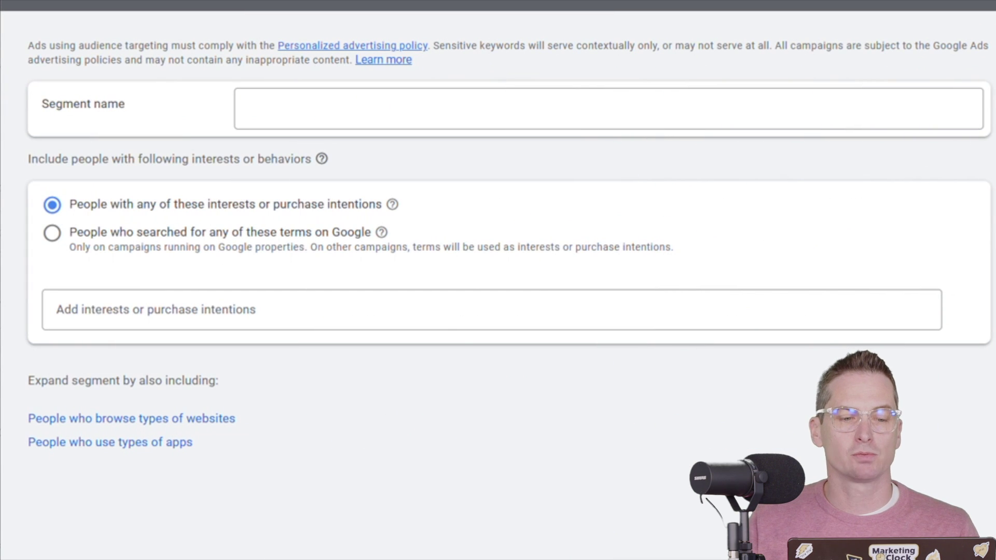
{"action": "left_click", "coordinate": [304, 127]}
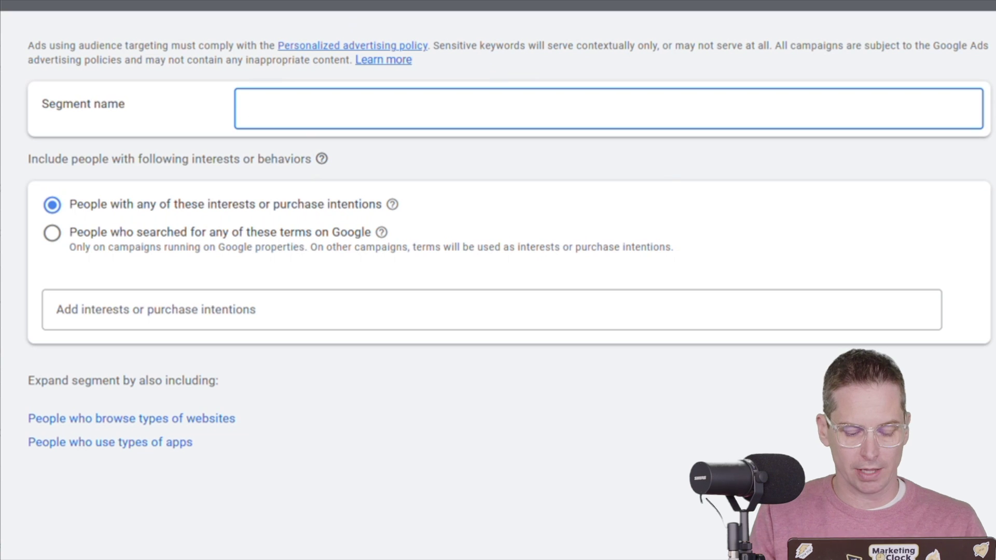
{"action": "type", "text": "Digital M"}
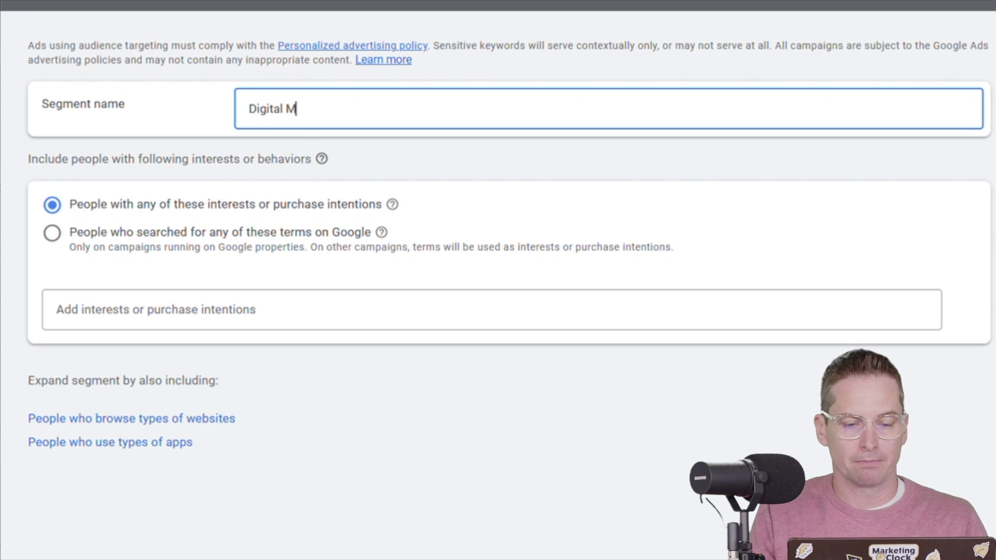
{"action": "type", "text": "arketing News Q"}
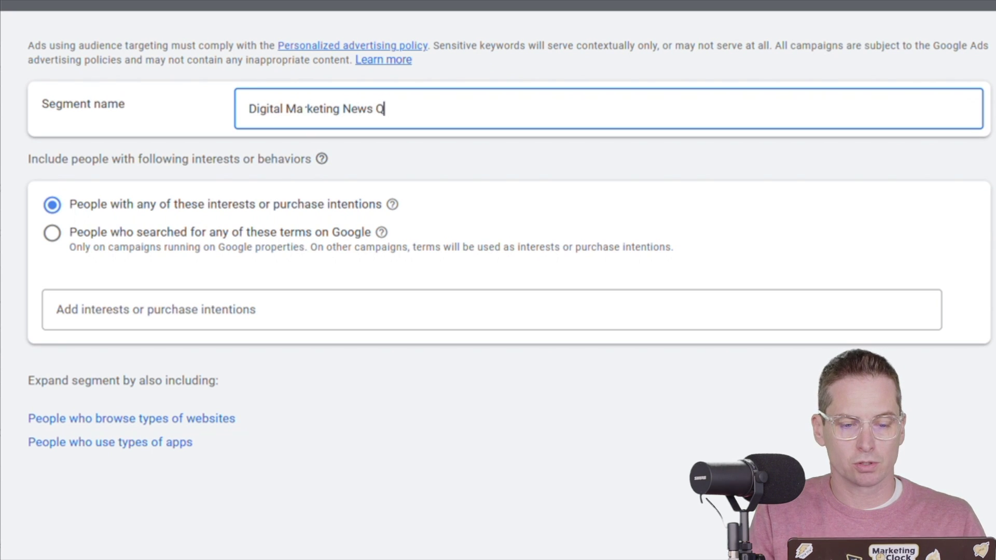
{"action": "type", "text": "ueries"}
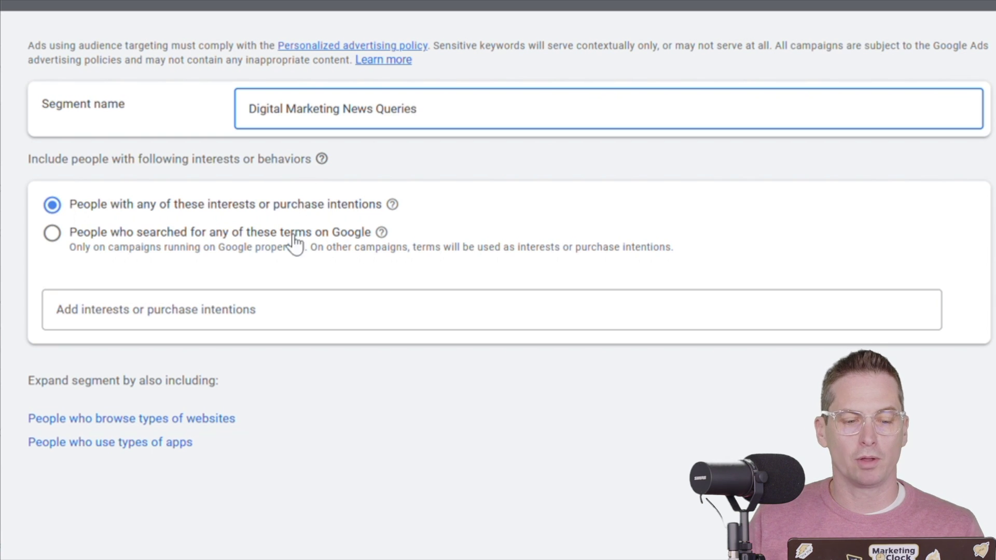
Make the segment include people who searched for specific terms on Google, and add the term "digital marketing news".
{"action": "left_click", "coordinate": [54, 233]}
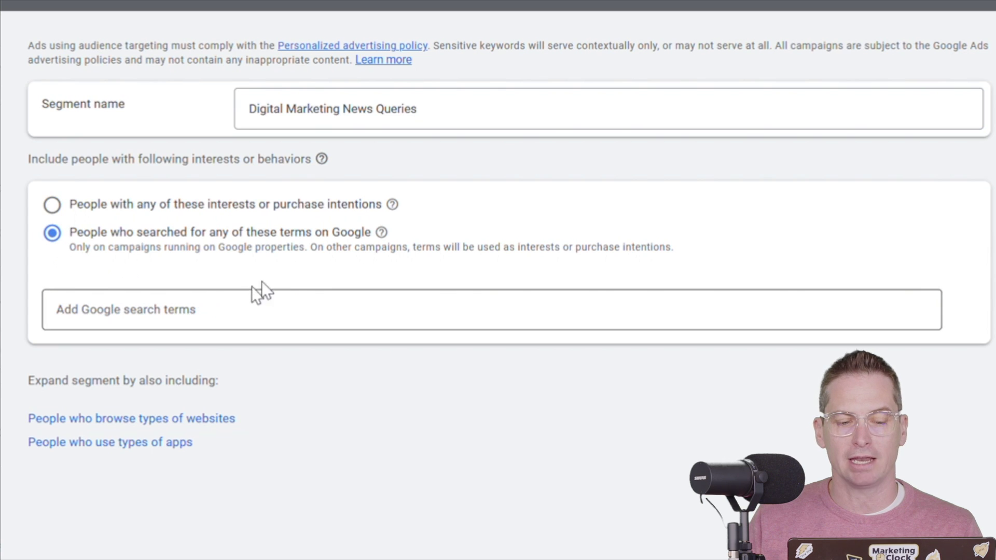
{"action": "mouse_move", "coordinate": [382, 234]}
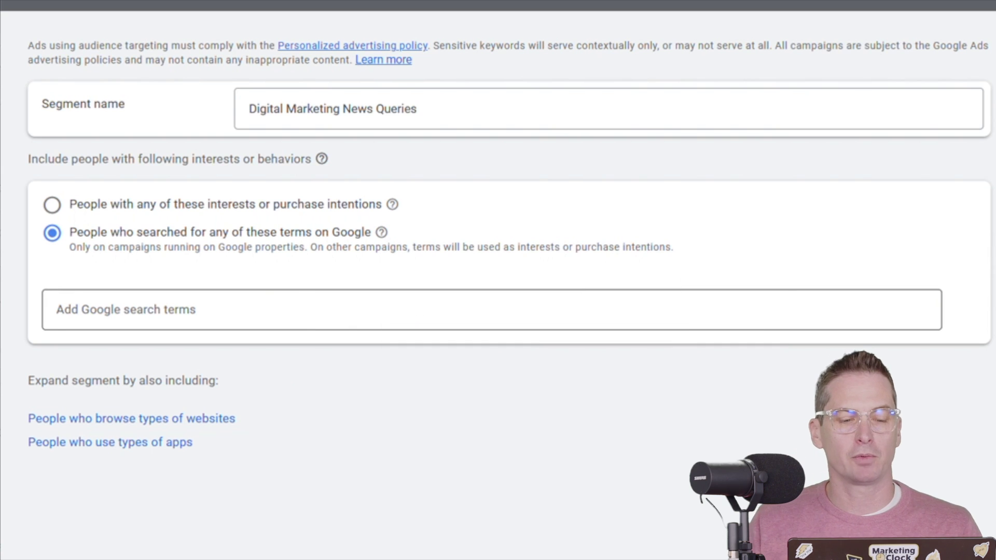
{"action": "left_click", "coordinate": [273, 311]}
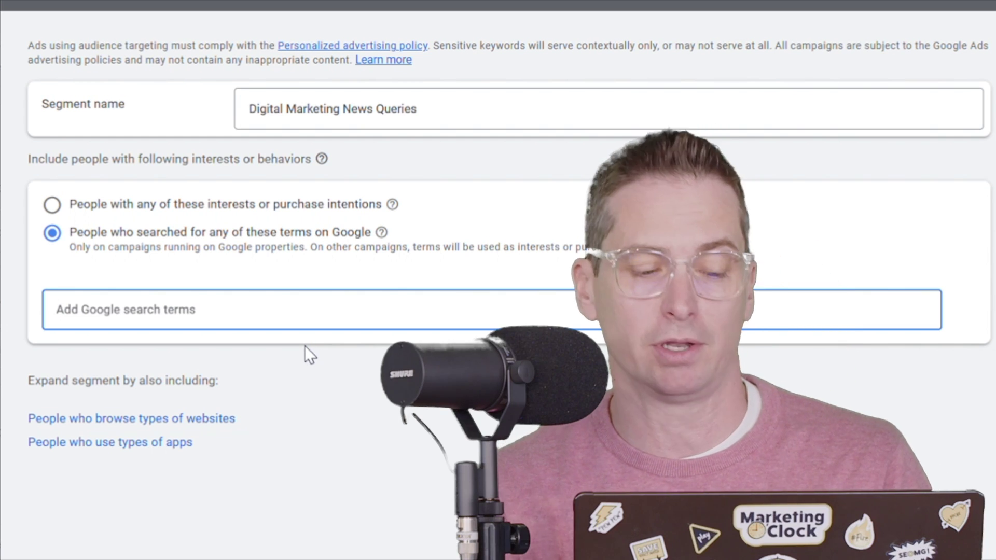
{"action": "type", "text": "digita"}
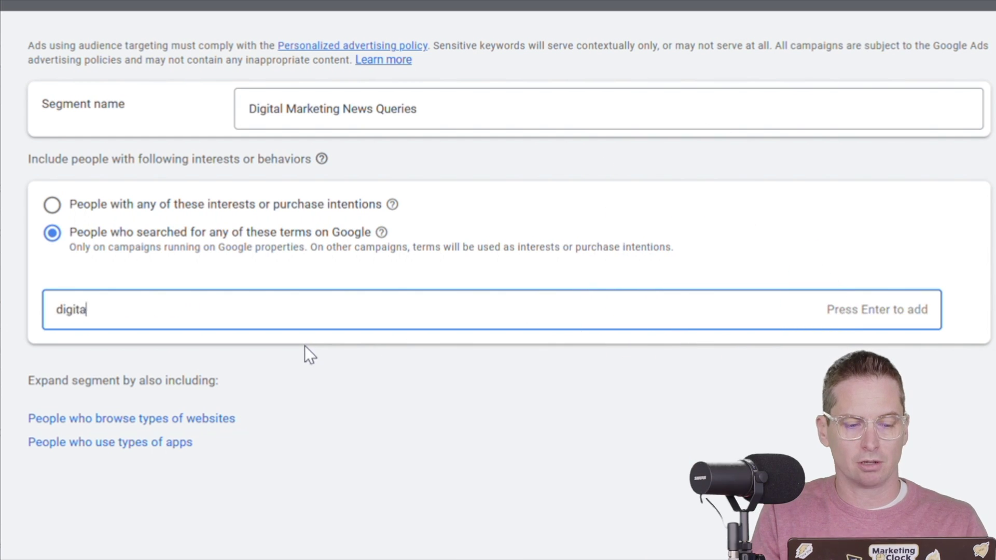
{"action": "type", "text": "l marketing news"}
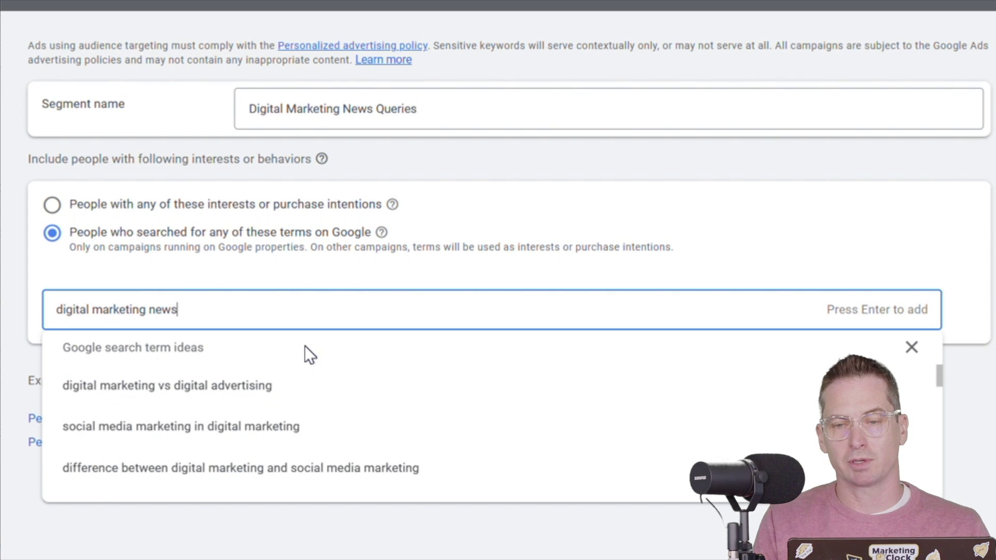
{"action": "key", "text": "Return"}
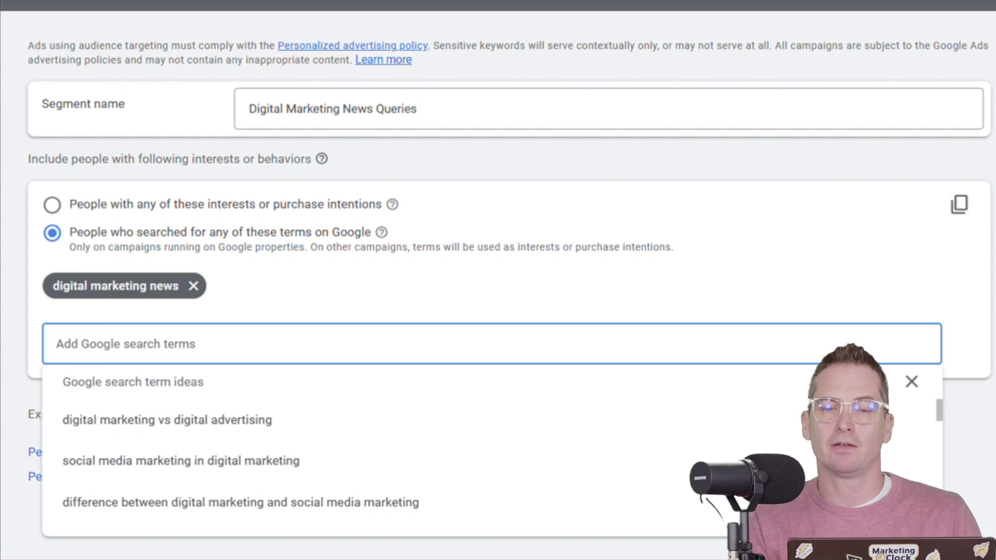
Add "digital marketing updates" as another Google search term for the segment.
{"action": "type", "text": "digt"}
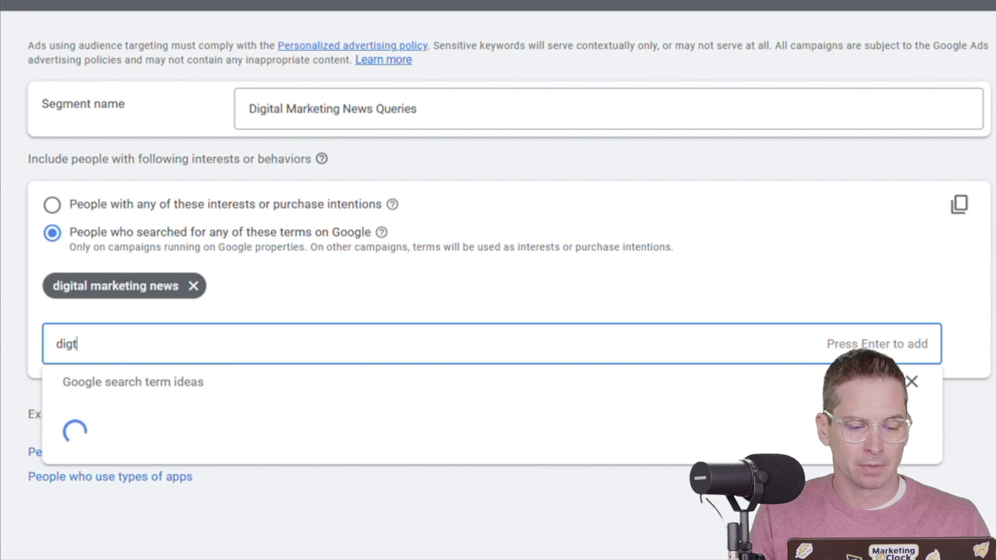
{"action": "type", "text": "ial marketin"}
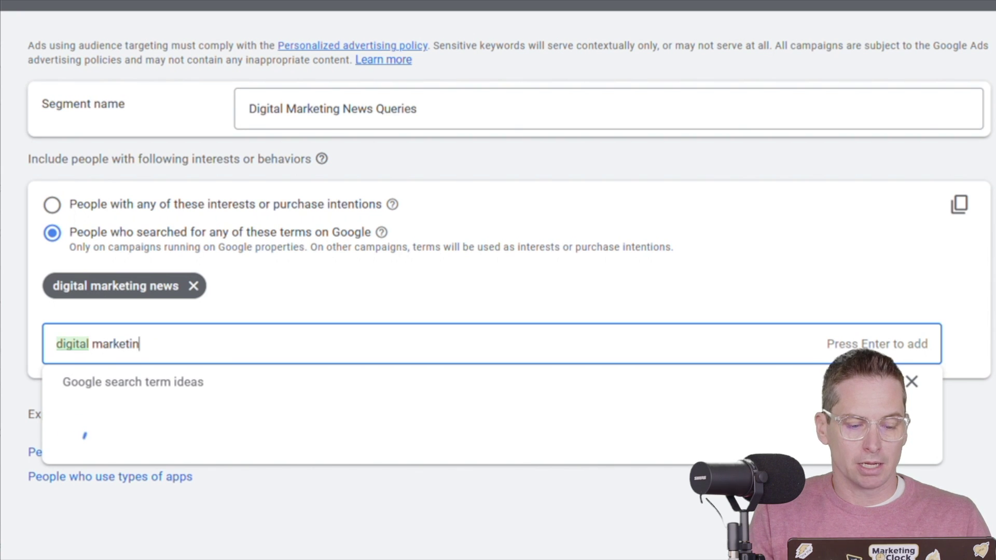
{"action": "type", "text": "g new"}
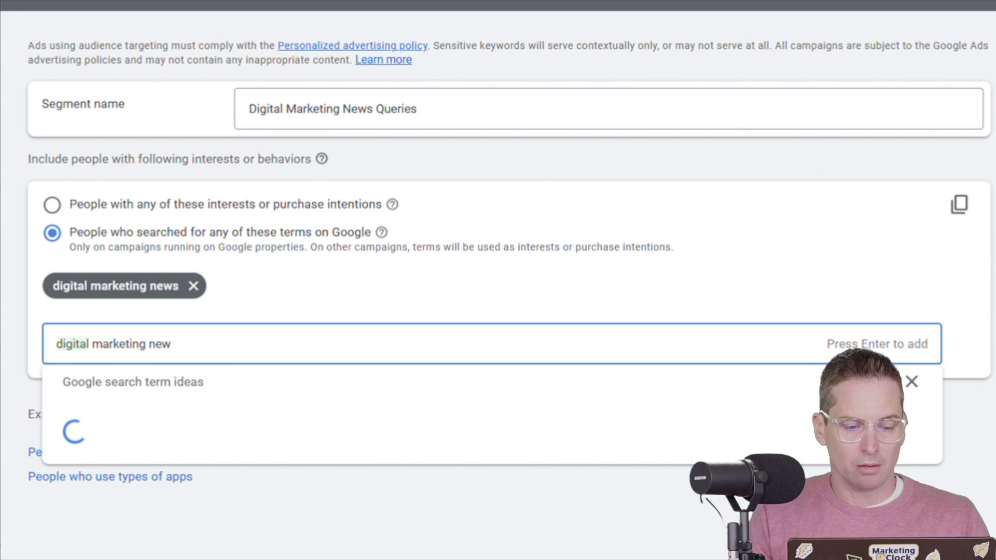
{"action": "key", "text": "BackSpace"}
{"action": "key", "text": "BackSpace"}
{"action": "key", "text": "BackSpace"}
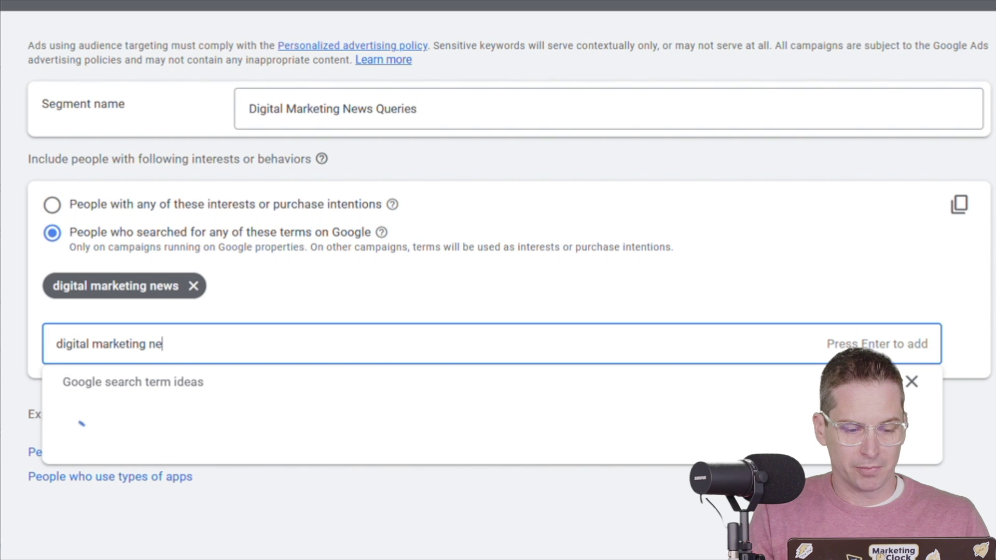
{"action": "type", "text": "updates"}
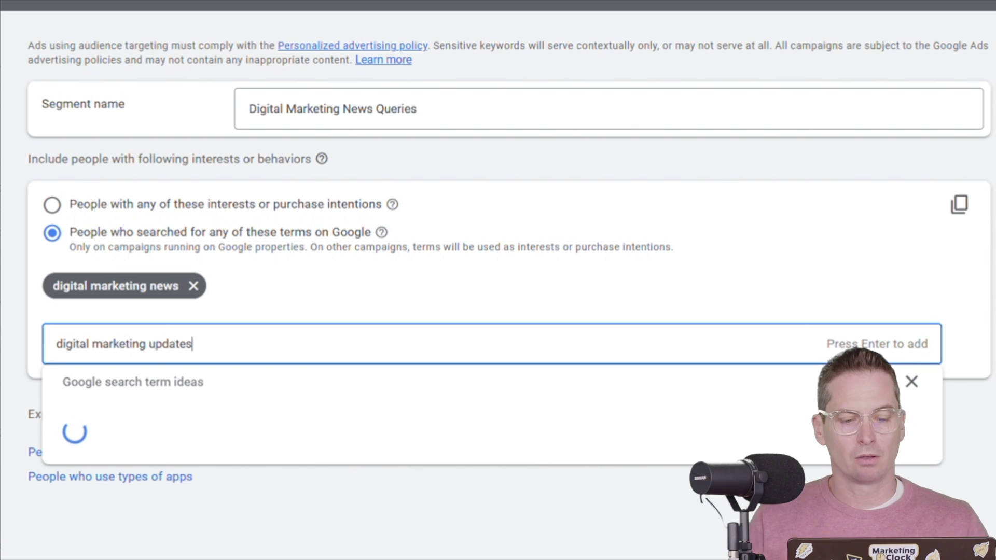
{"action": "key", "text": "Return"}
{"action": "key", "text": "Escape"}
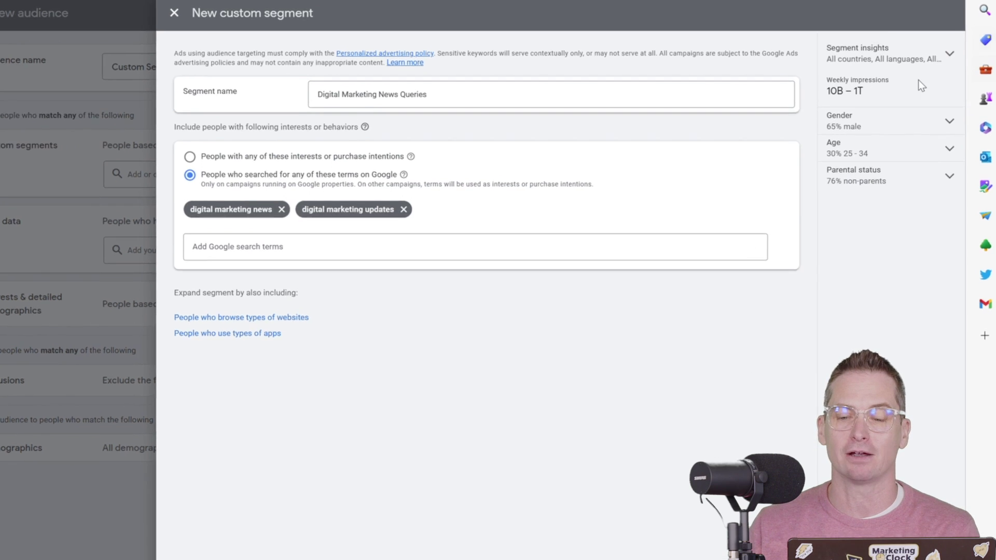
Expand the segment insights and restrict their country to United States.
{"action": "left_click", "coordinate": [915, 54]}
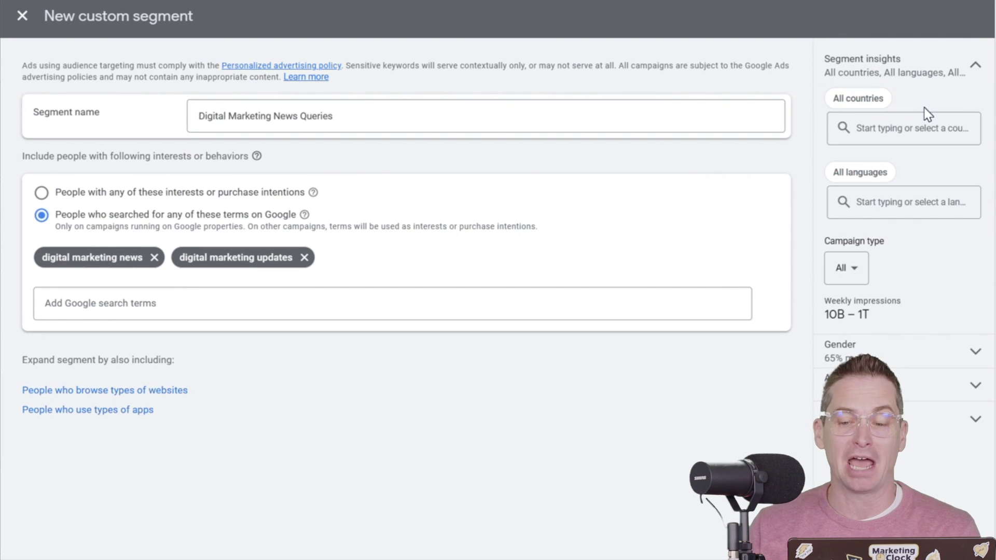
{"action": "left_click", "coordinate": [898, 126]}
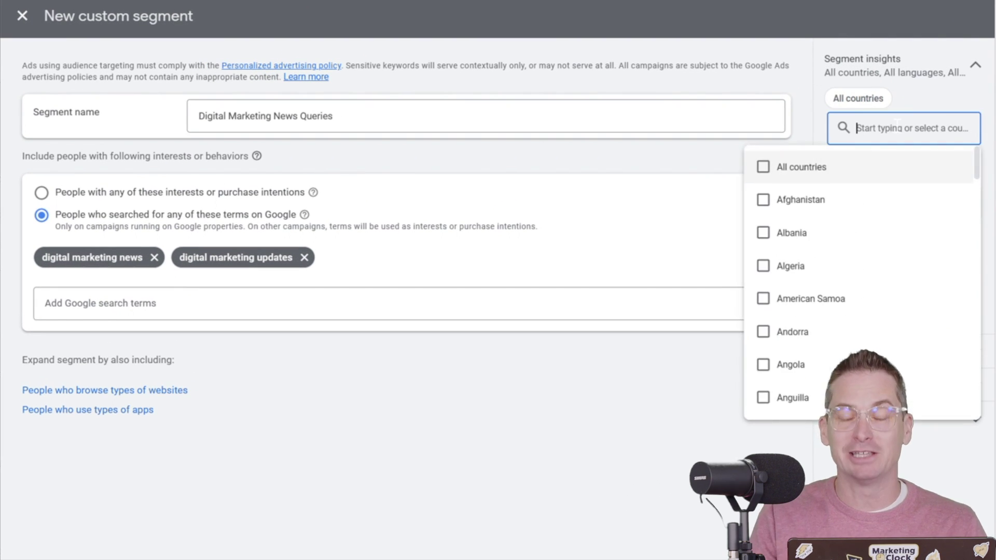
{"action": "type", "text": "u"}
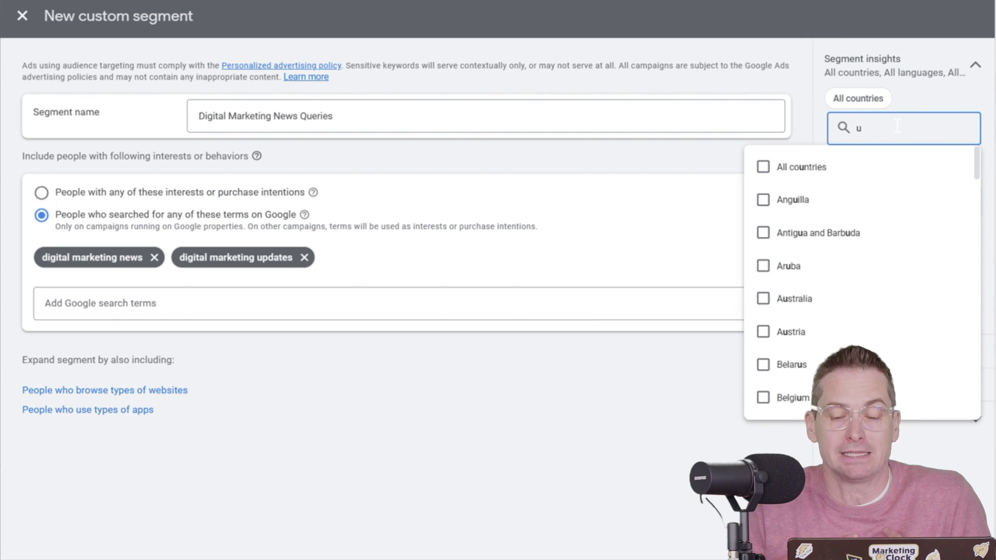
{"action": "type", "text": "nit"}
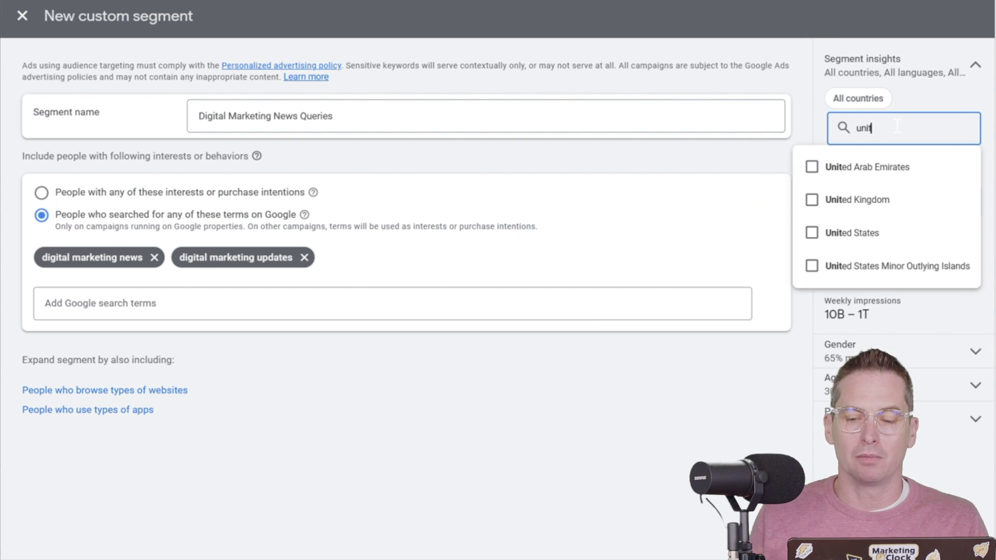
{"action": "left_click", "coordinate": [870, 234]}
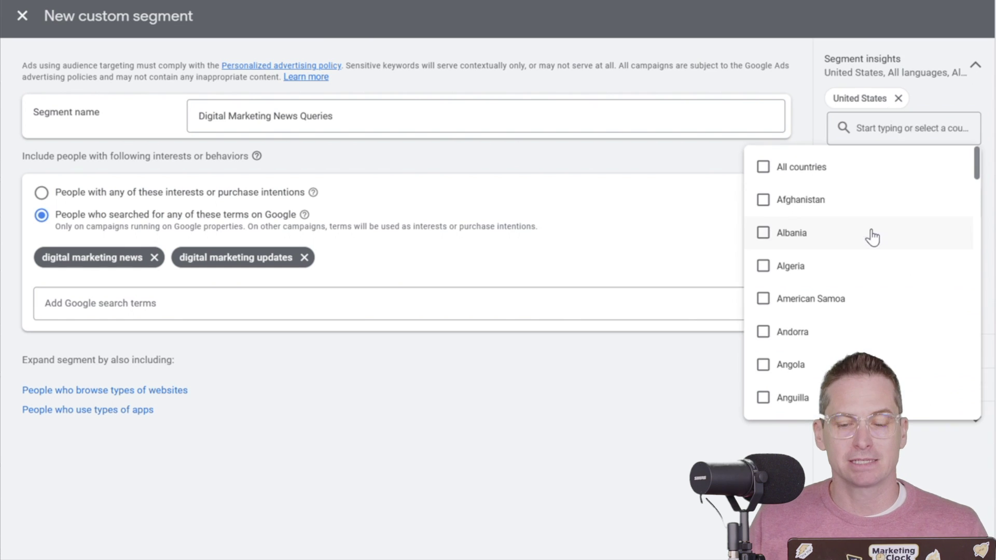
{"action": "left_click", "coordinate": [716, 416]}
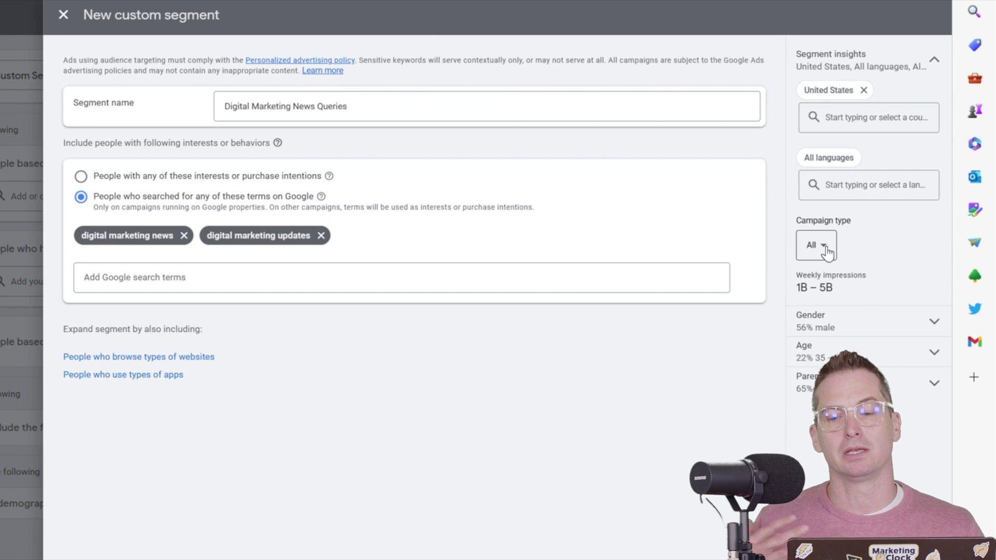
Limit the segment insights to the Discovery campaign type and save the custom segment.
{"action": "left_click", "coordinate": [826, 249]}
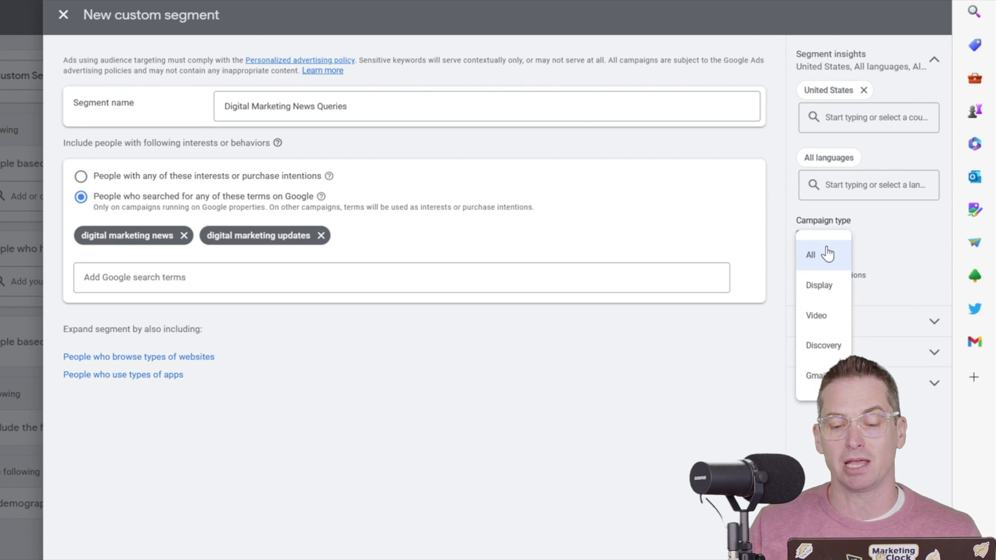
{"action": "left_click", "coordinate": [828, 346]}
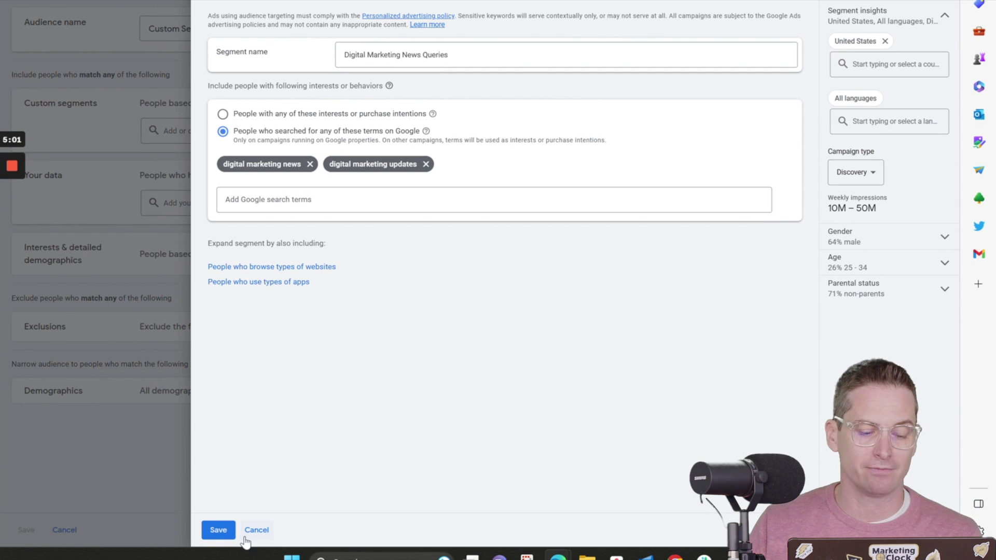
{"action": "left_click", "coordinate": [229, 531]}
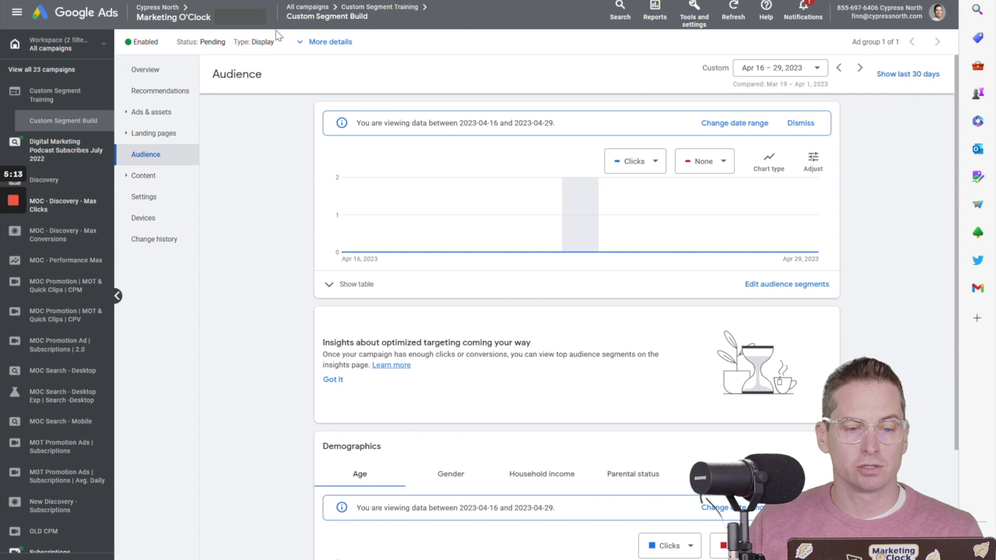
Go to the Custom Segment Build ad group in the Custom Segment Training campaign and open its audience segments for editing.
{"action": "mouse_move", "coordinate": [333, 23]}
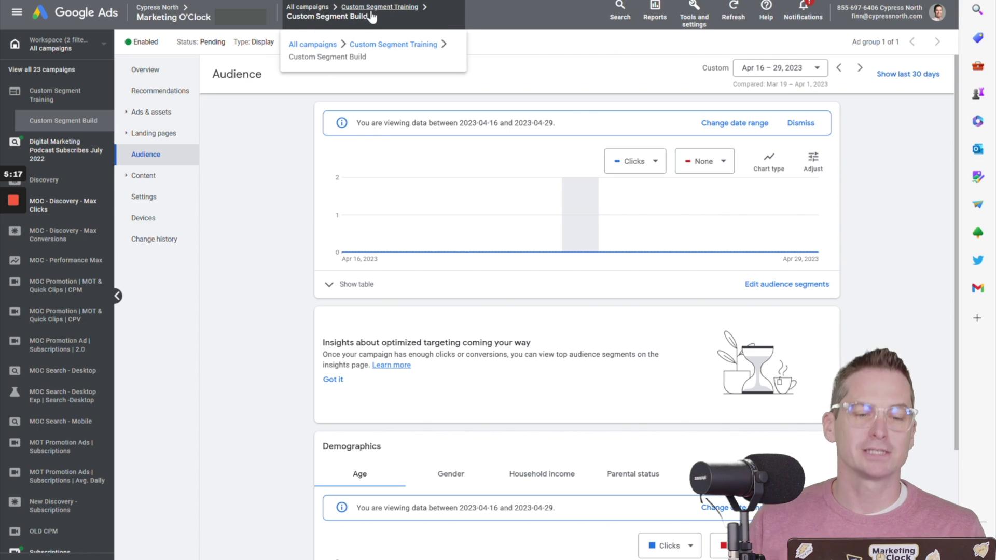
{"action": "left_click", "coordinate": [372, 11]}
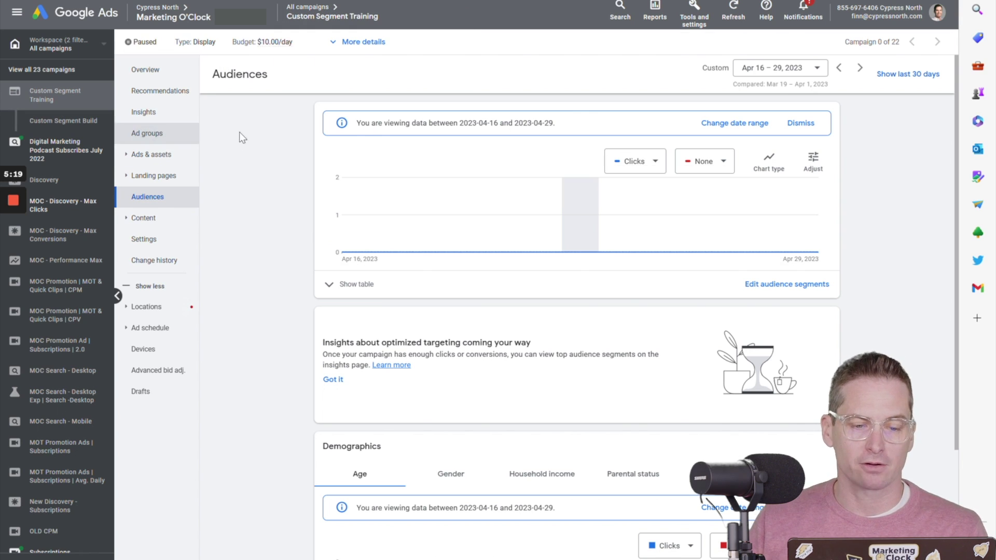
{"action": "left_click", "coordinate": [147, 133]}
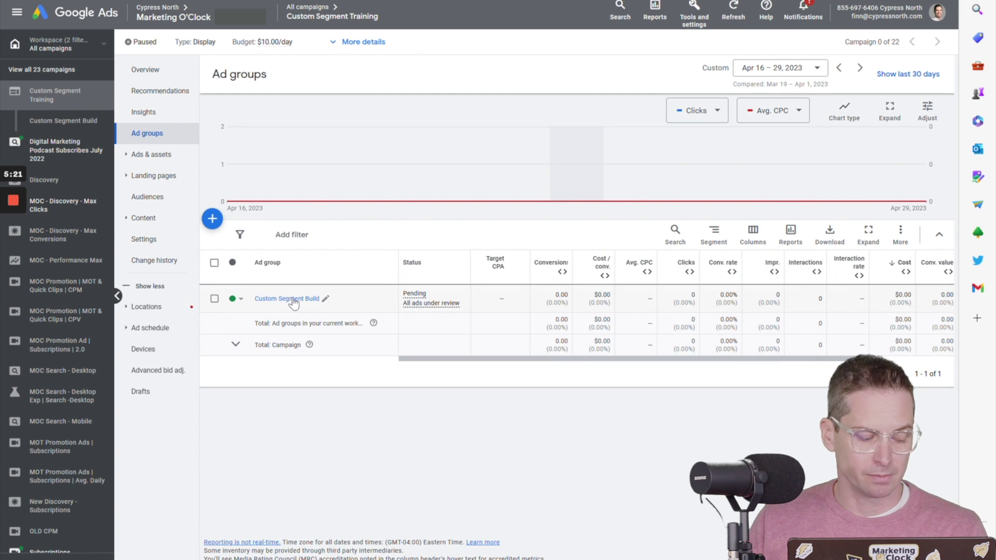
{"action": "left_click", "coordinate": [293, 300]}
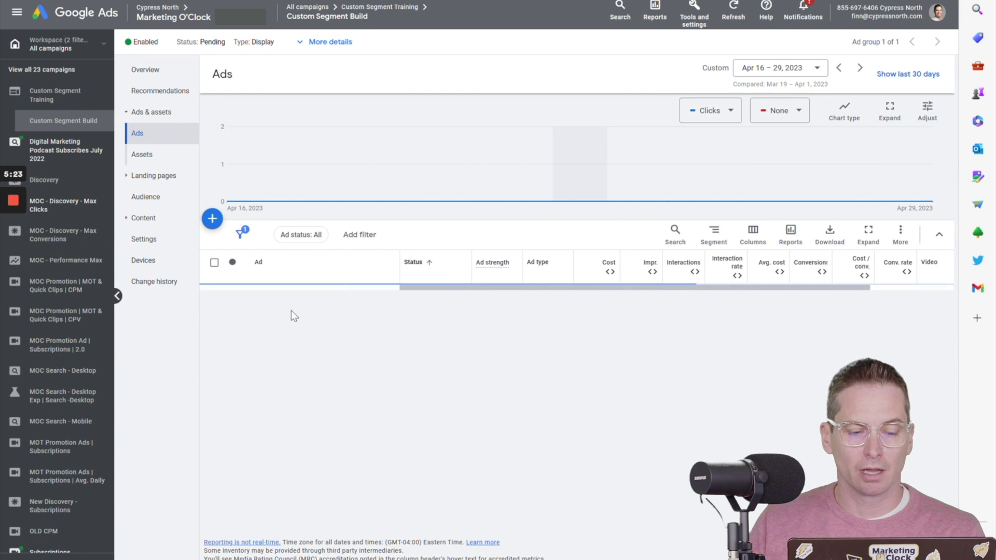
{"action": "left_click", "coordinate": [156, 197]}
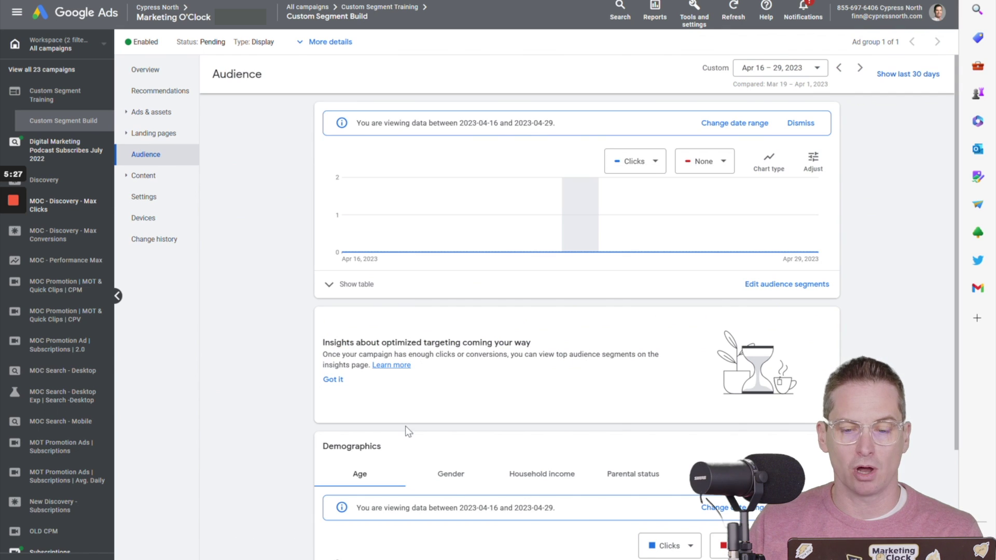
{"action": "left_click", "coordinate": [787, 285]}
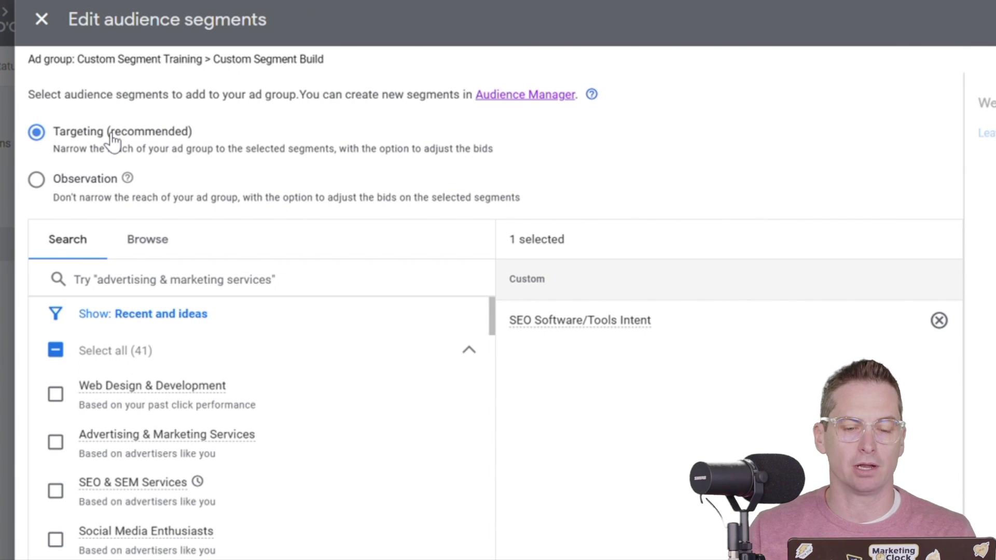
Replace the ad group's targeted segment SEO Software/Tools Intent with the custom audience segment Digital Marketing News Queries.
{"action": "left_click", "coordinate": [156, 244]}
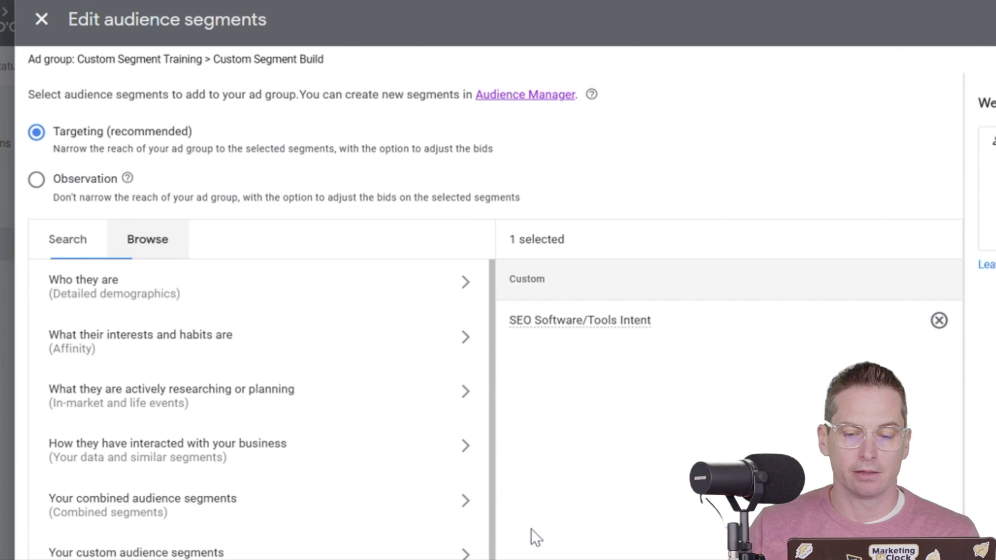
{"action": "left_click", "coordinate": [939, 320]}
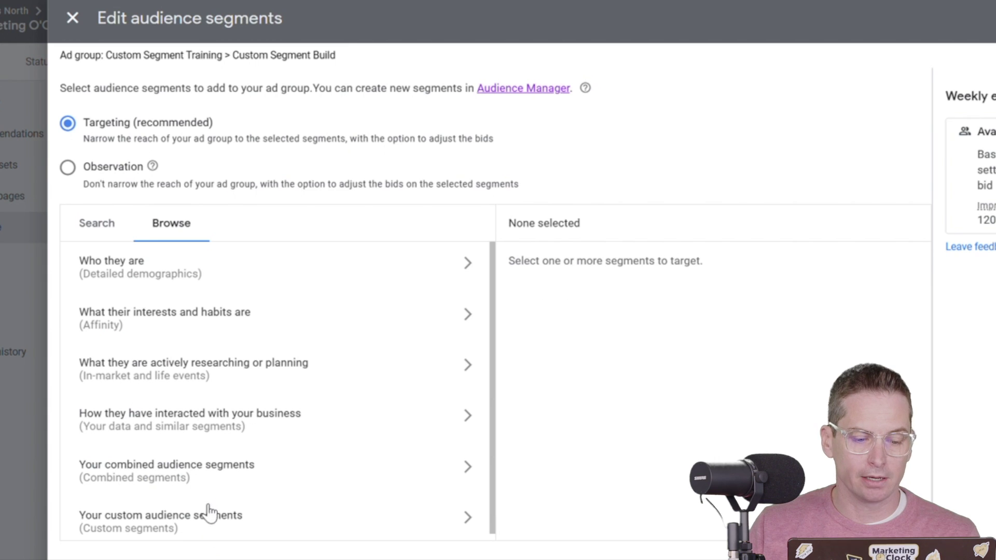
{"action": "left_click", "coordinate": [217, 525]}
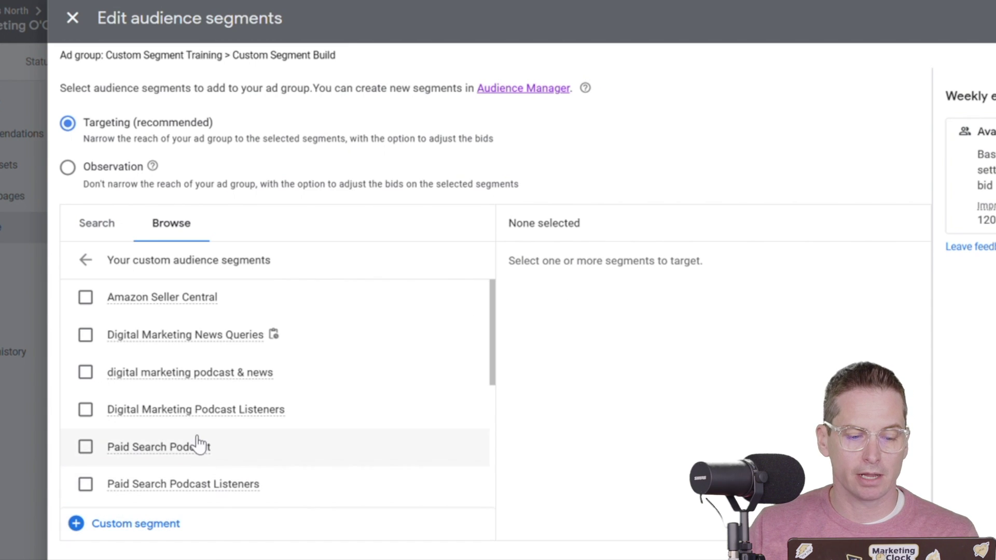
{"action": "scroll", "coordinate": [196, 443], "scroll_direction": "down", "scroll_amount": 3}
{"action": "scroll", "coordinate": [195, 423], "scroll_direction": "down", "scroll_amount": 3}
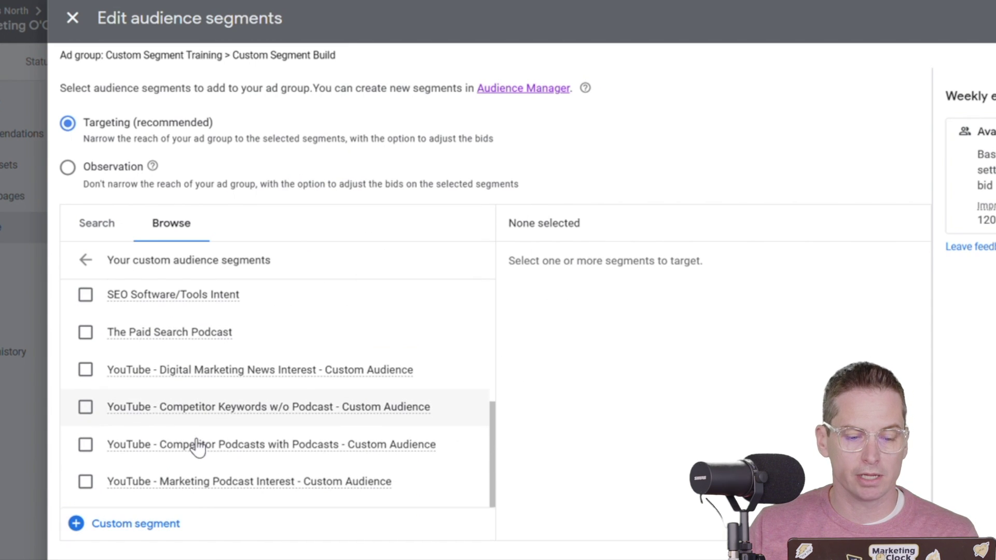
{"action": "scroll", "coordinate": [204, 456], "scroll_direction": "up", "scroll_amount": 2}
{"action": "scroll", "coordinate": [202, 439], "scroll_direction": "up", "scroll_amount": 3}
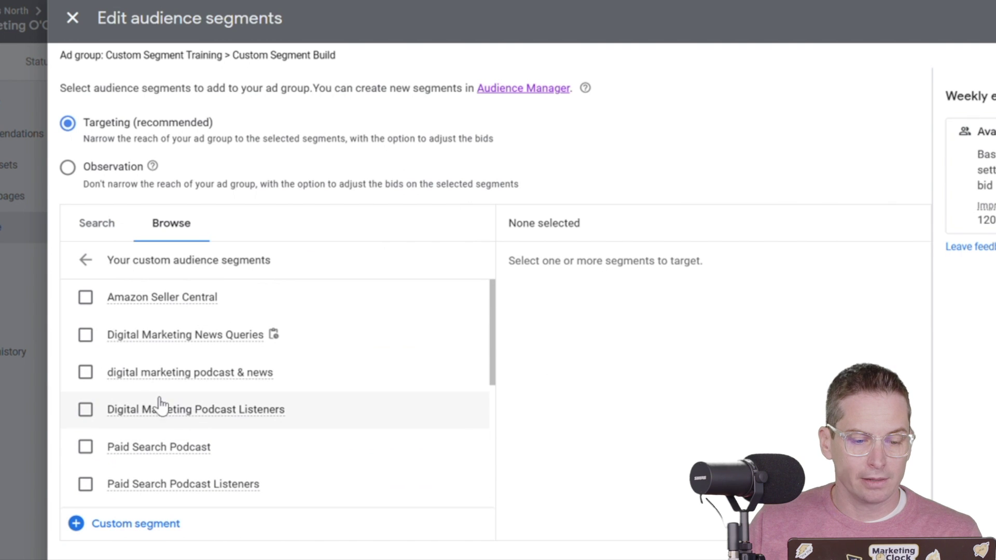
{"action": "left_click", "coordinate": [86, 335]}
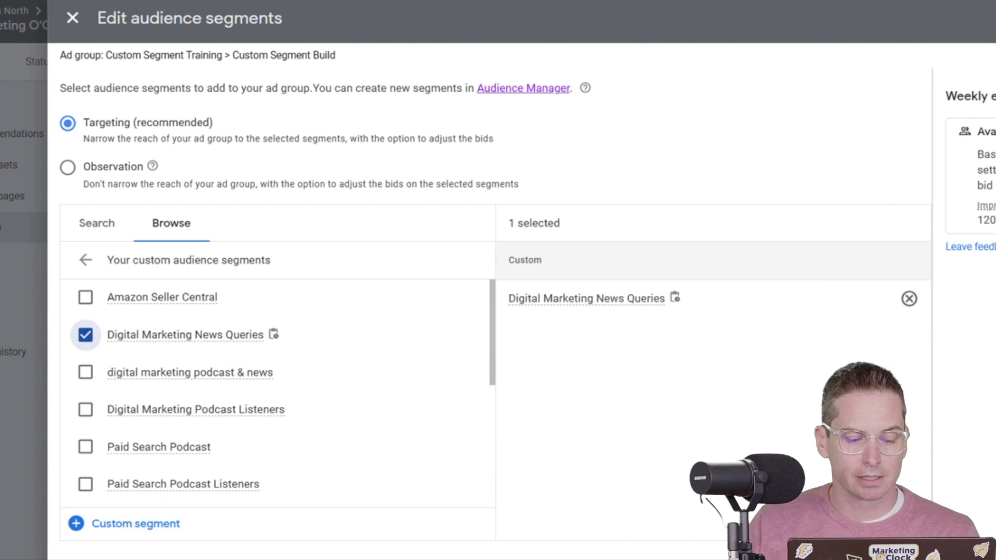